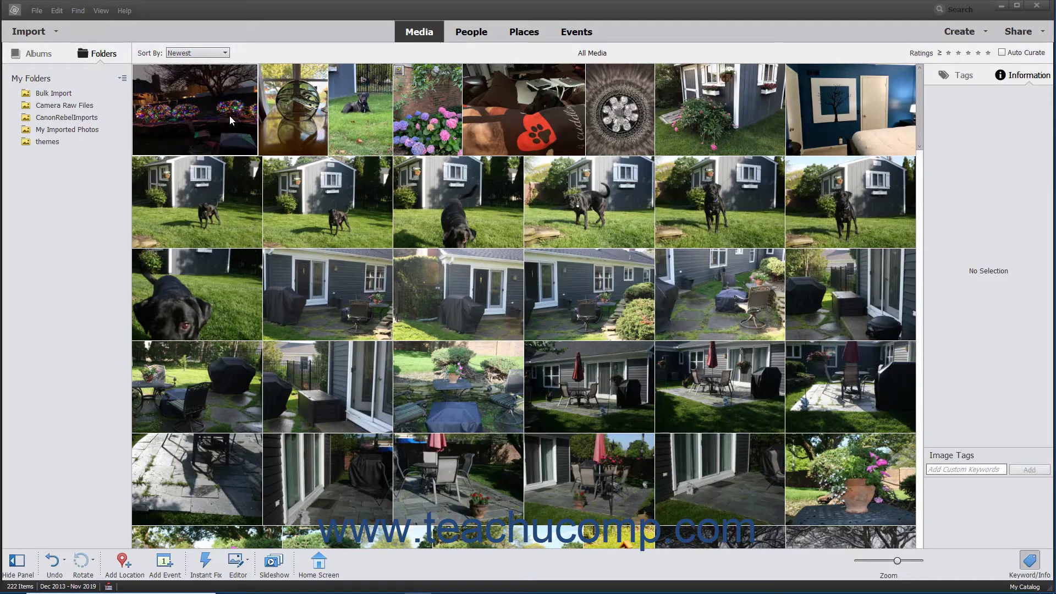
# - Select the night-lights photo through the fifth thumbnail as one contiguous top-row range
pyautogui.click(230, 117)
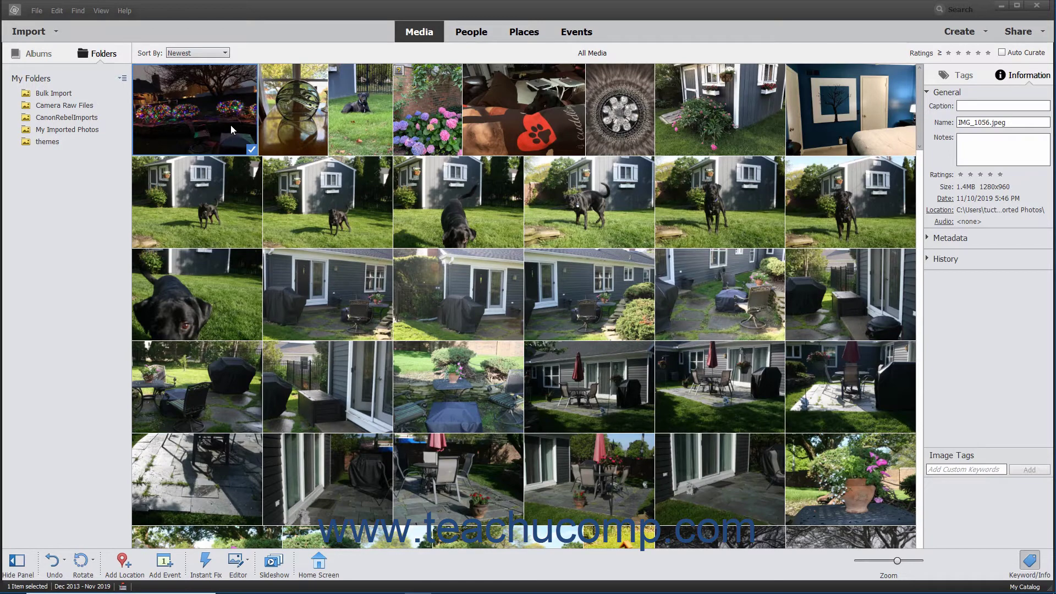
pyautogui.keyDown('ctrl'); pyautogui.click(231, 127); pyautogui.keyUp('ctrl')
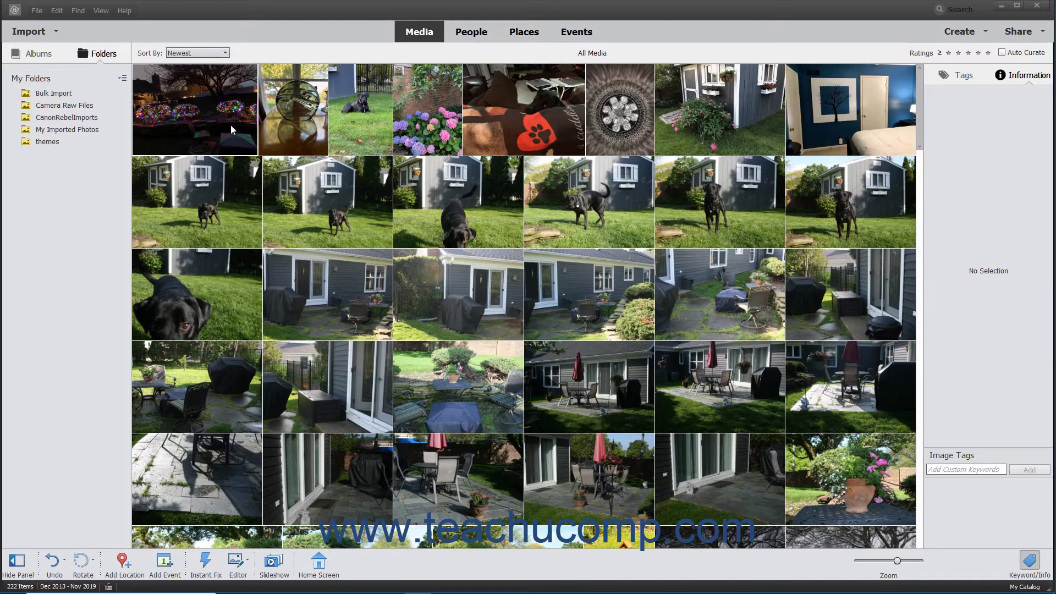
pyautogui.click(231, 128)
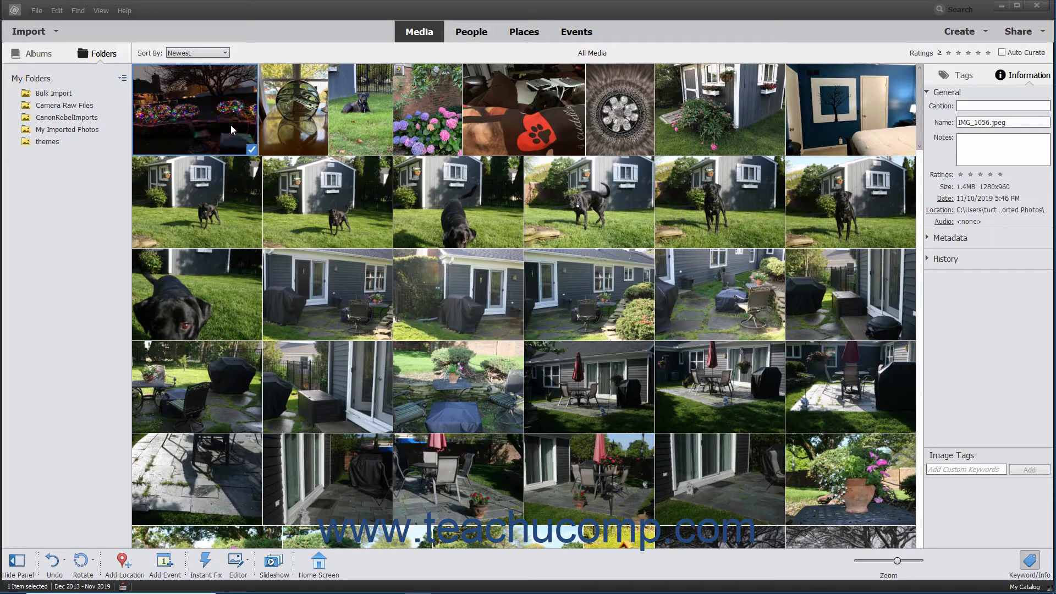
pyautogui.keyDown('shift'); pyautogui.click(507, 120); pyautogui.keyUp('shift')
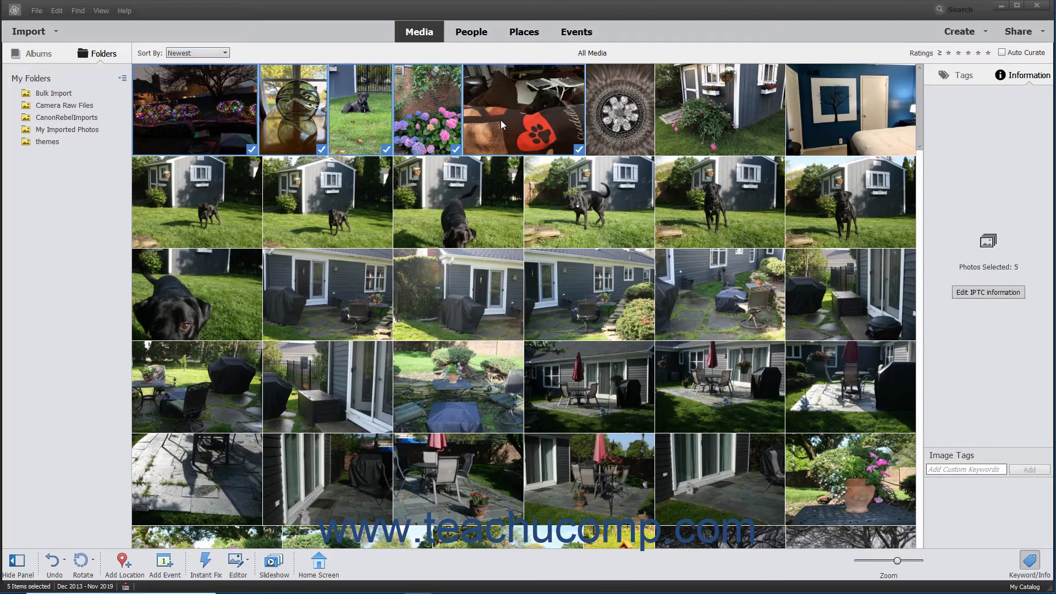
# - Select the first, third and fifth dog photos together, then only the night-lights photo
pyautogui.click(212, 211)
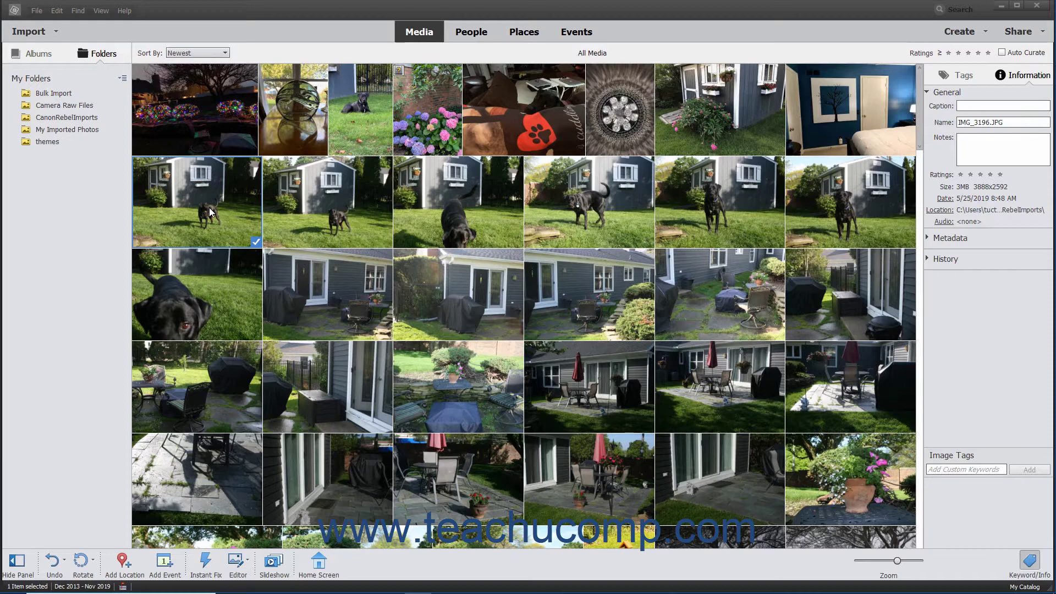
pyautogui.click(408, 220)
pyautogui.keyDown('ctrl'); pyautogui.click(720, 215); pyautogui.keyUp('ctrl')
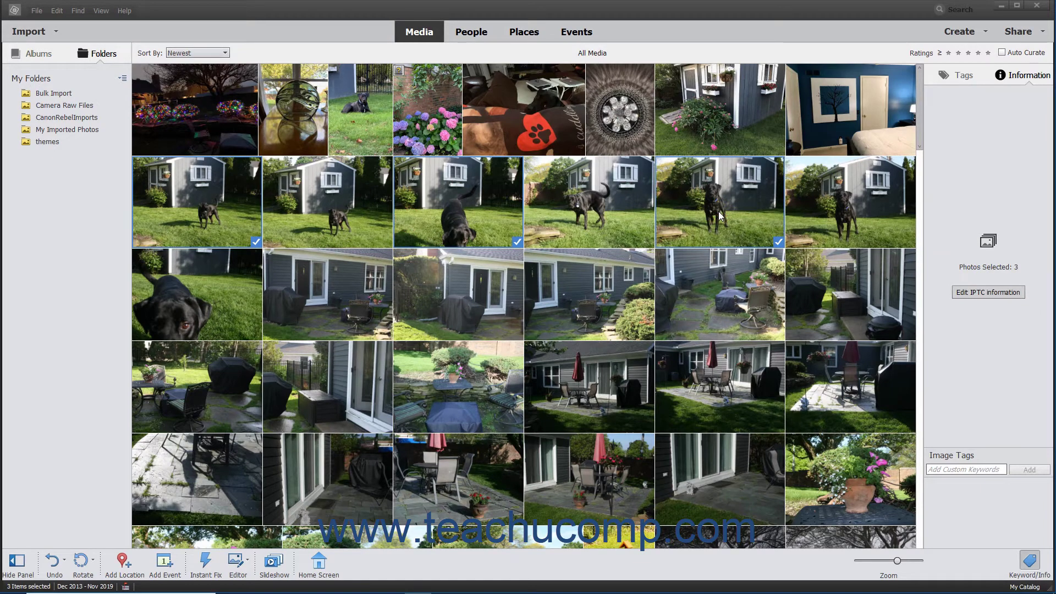
pyautogui.click(207, 121)
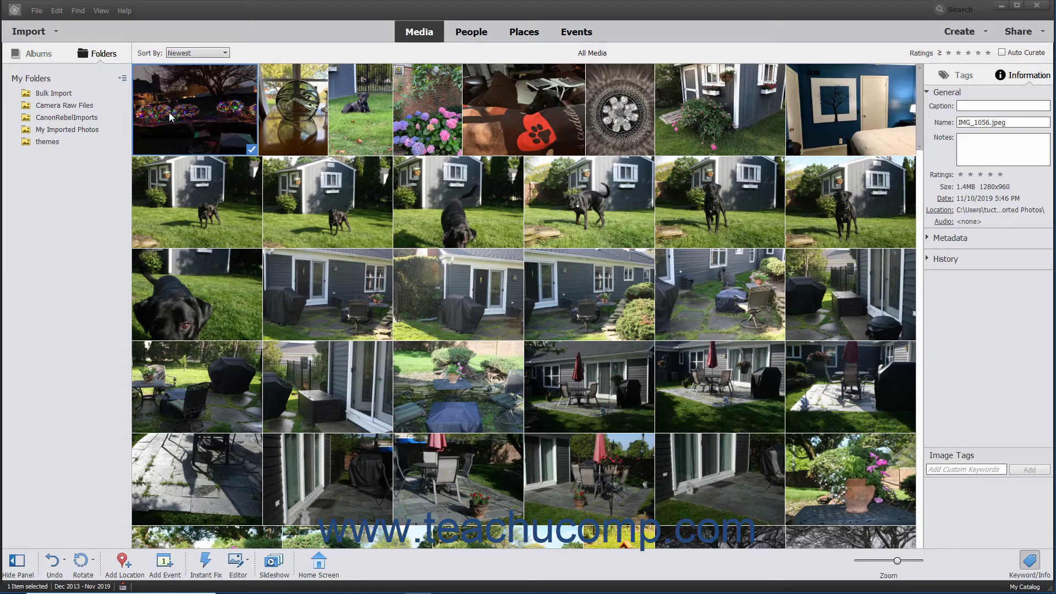
pyautogui.click(57, 10)
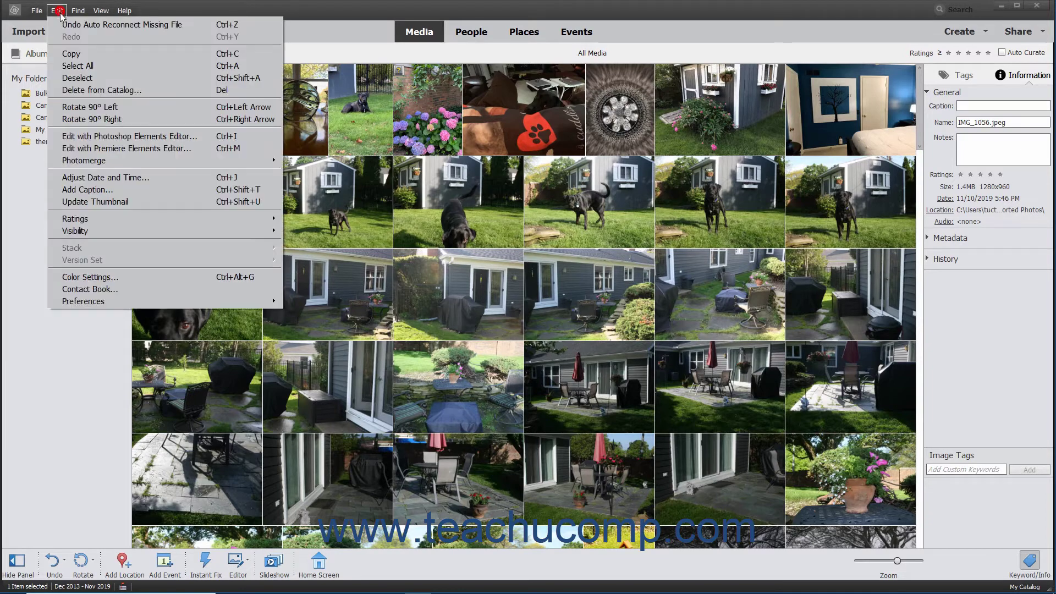
# - Select all 222 catalog items with Edit > Select All, then Edit > Deselect them
pyautogui.click(73, 65)
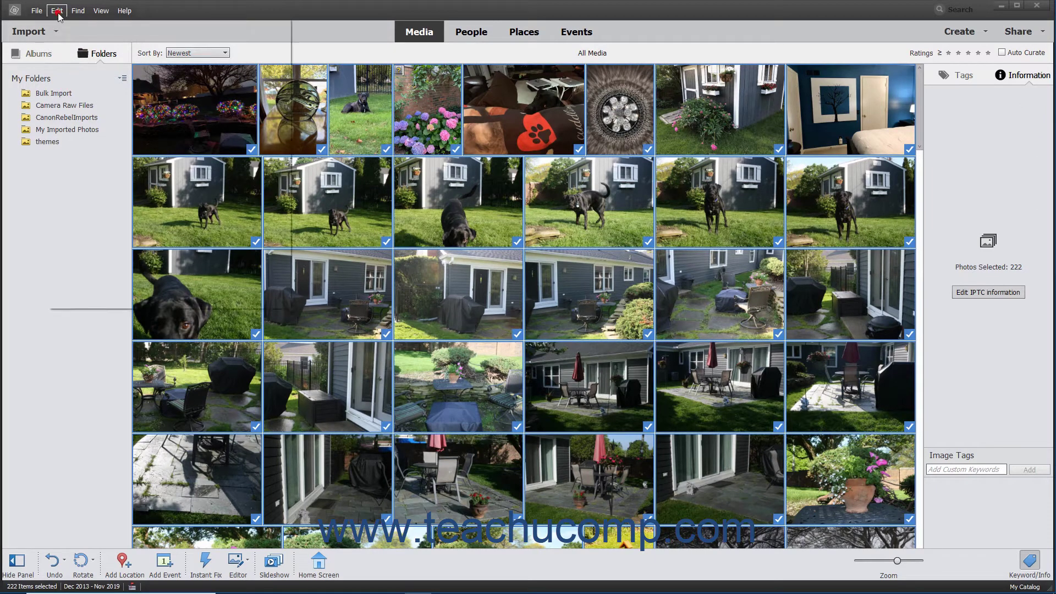
pyautogui.click(57, 11)
pyautogui.click(77, 78)
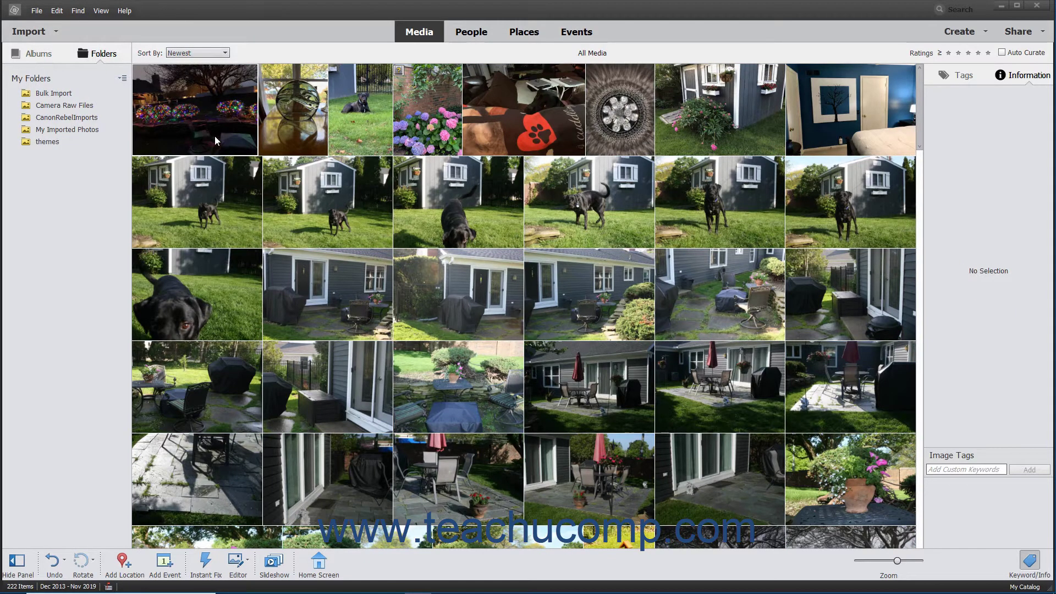
# - Start Delete from Catalog on the night-lights photo, toggle the hard-disk option, then cancel
pyautogui.click(236, 114)
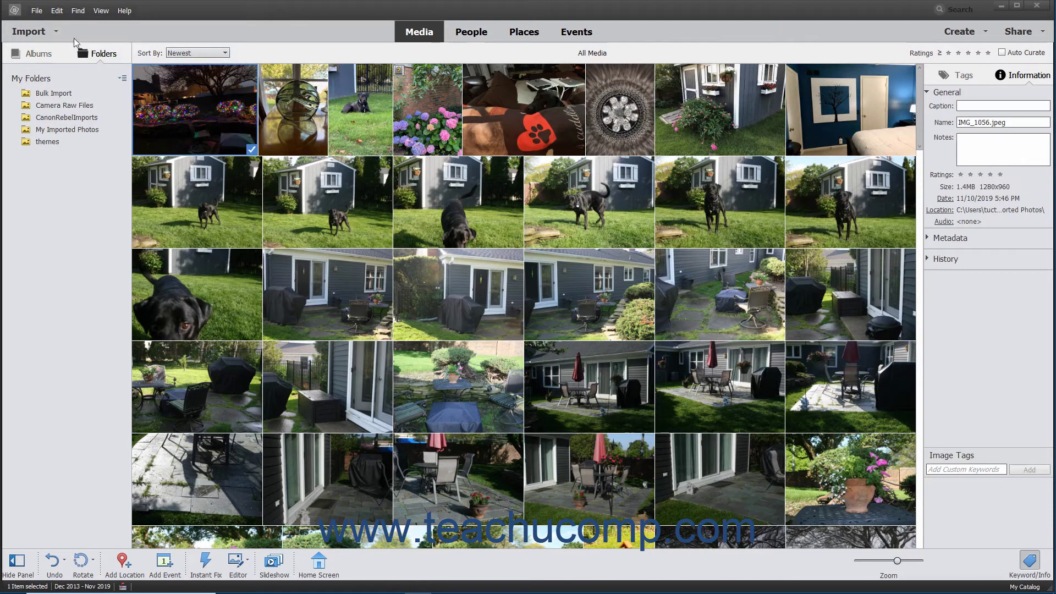
pyautogui.click(57, 11)
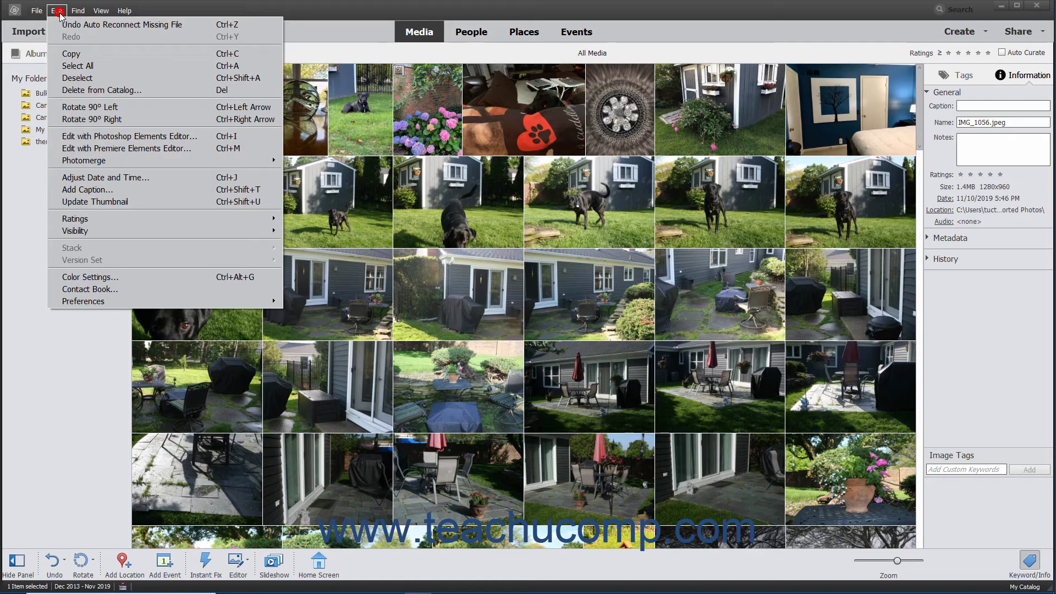
pyautogui.click(86, 90)
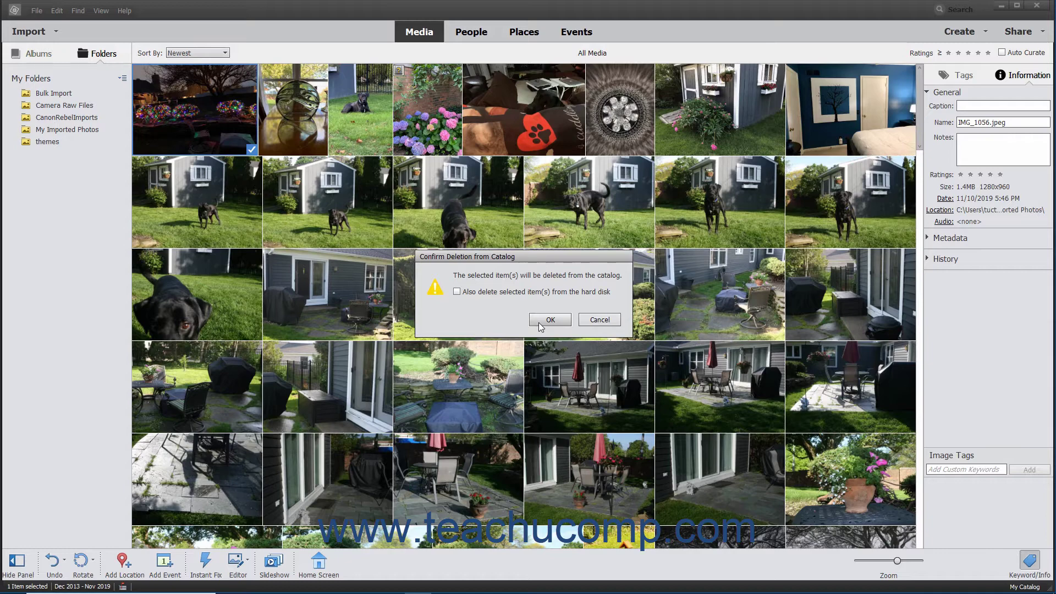
pyautogui.click(499, 293)
pyautogui.click(484, 292)
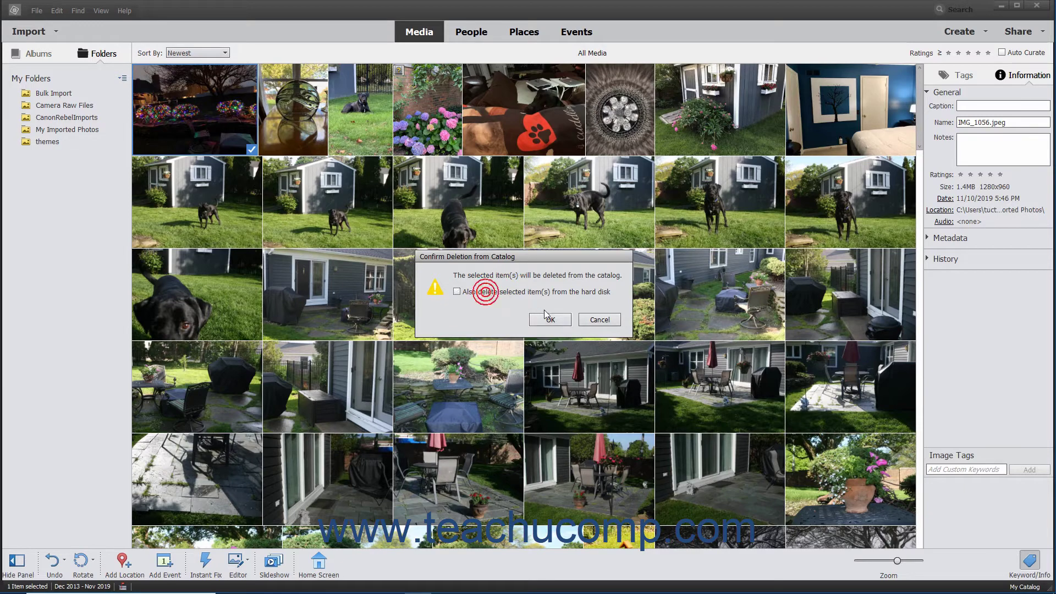
pyautogui.click(586, 323)
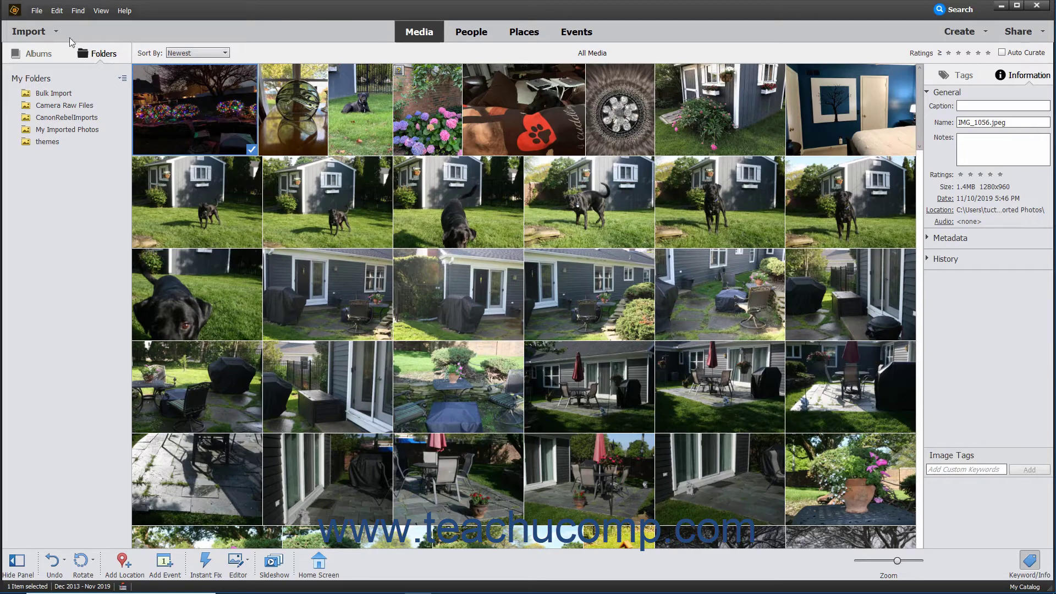
# - Browse the Edit and File menus, then select the hydrangeas.jpeg thumbnail
pyautogui.click(57, 11)
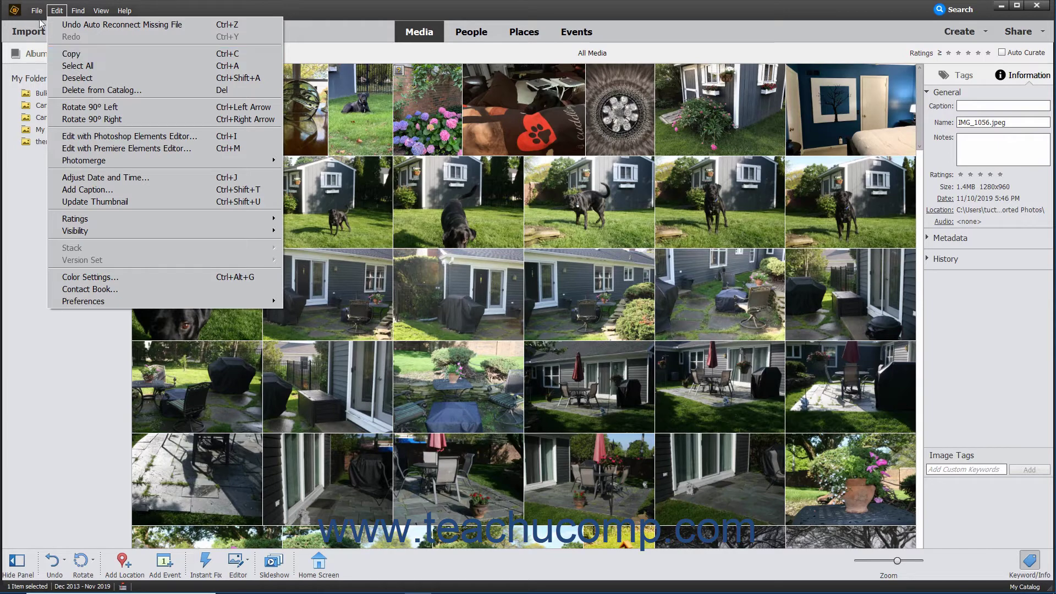
pyautogui.moveTo(36, 11)
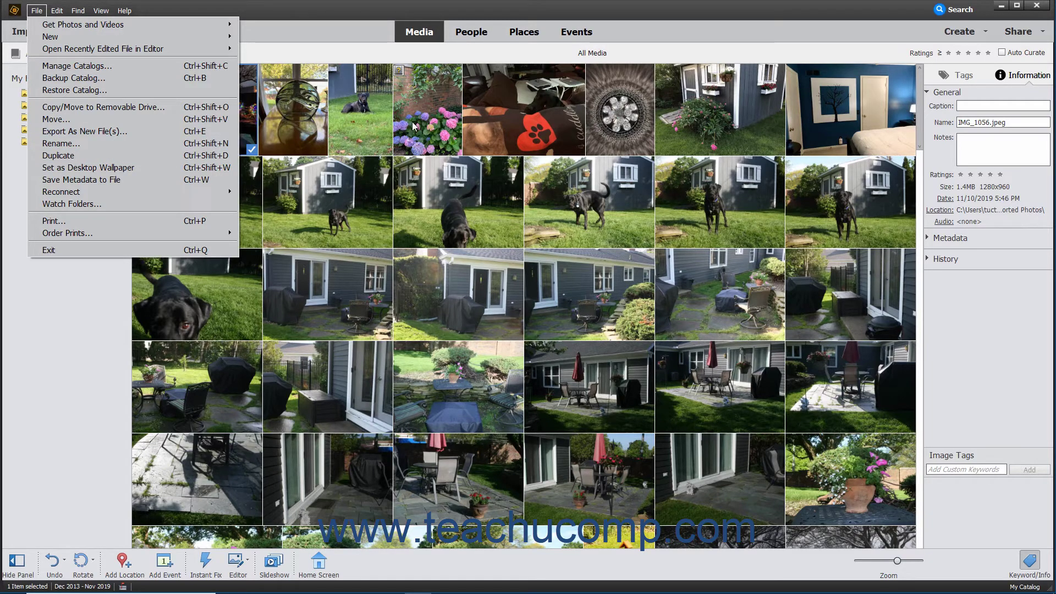
pyautogui.click(411, 121)
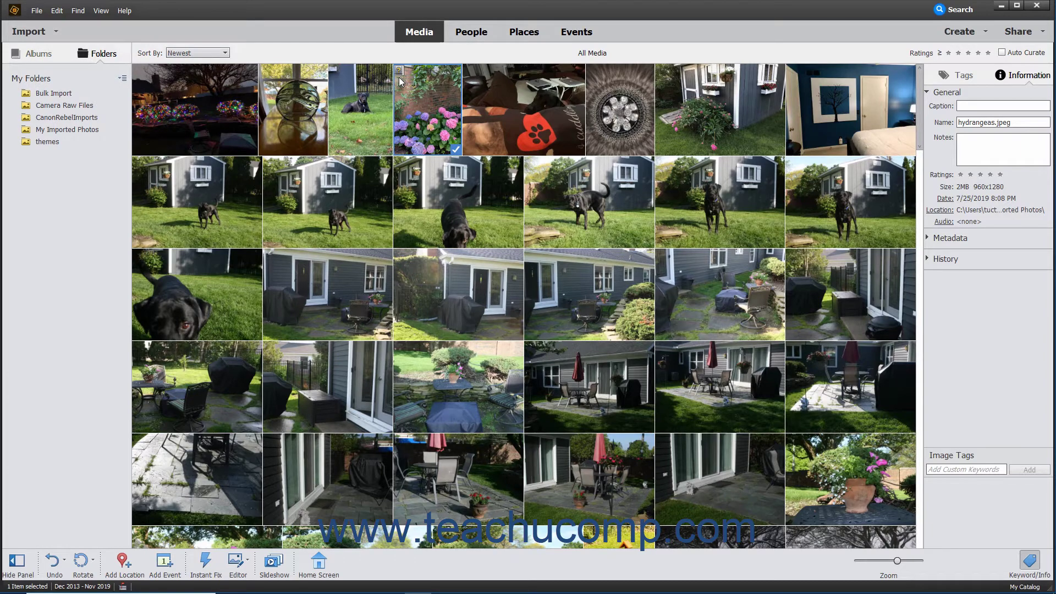
# - Launch a search for the missing hydrangeas.jpeg via File > Reconnect > Missing File
pyautogui.click(37, 11)
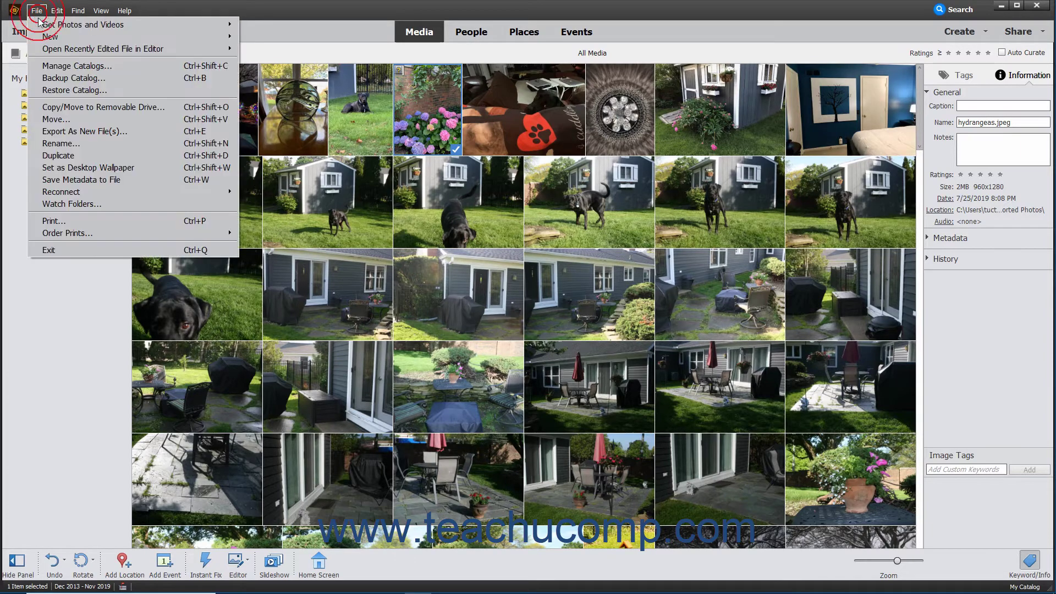
pyautogui.moveTo(70, 191)
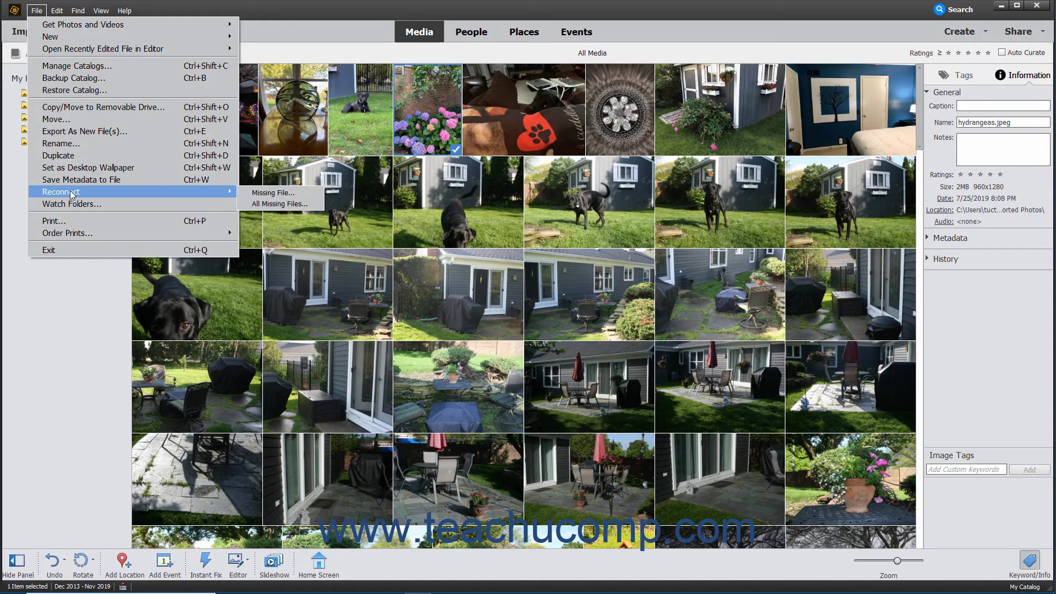
pyautogui.click(269, 204)
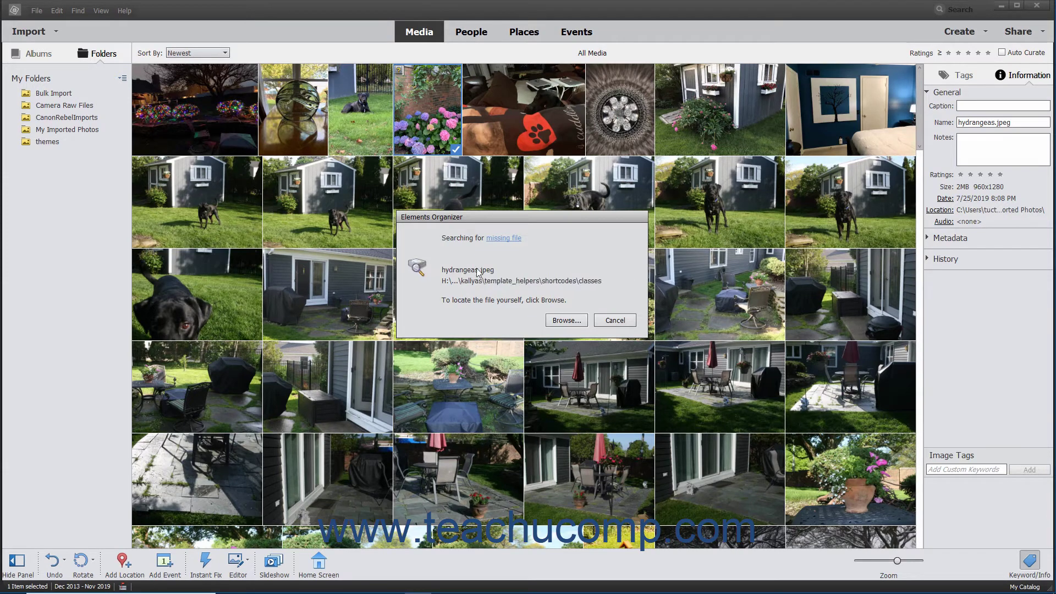
# - Reconnect hydrangeas.jpeg to the copy found in the temp folder, then select IMG_1056.jpeg
pyautogui.click(561, 321)
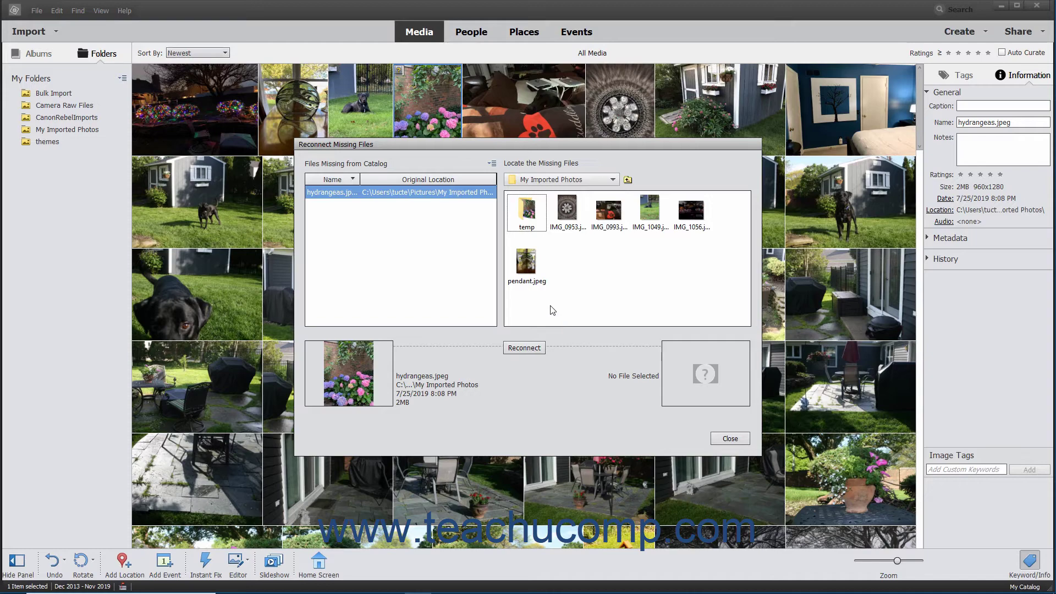
pyautogui.click(337, 193)
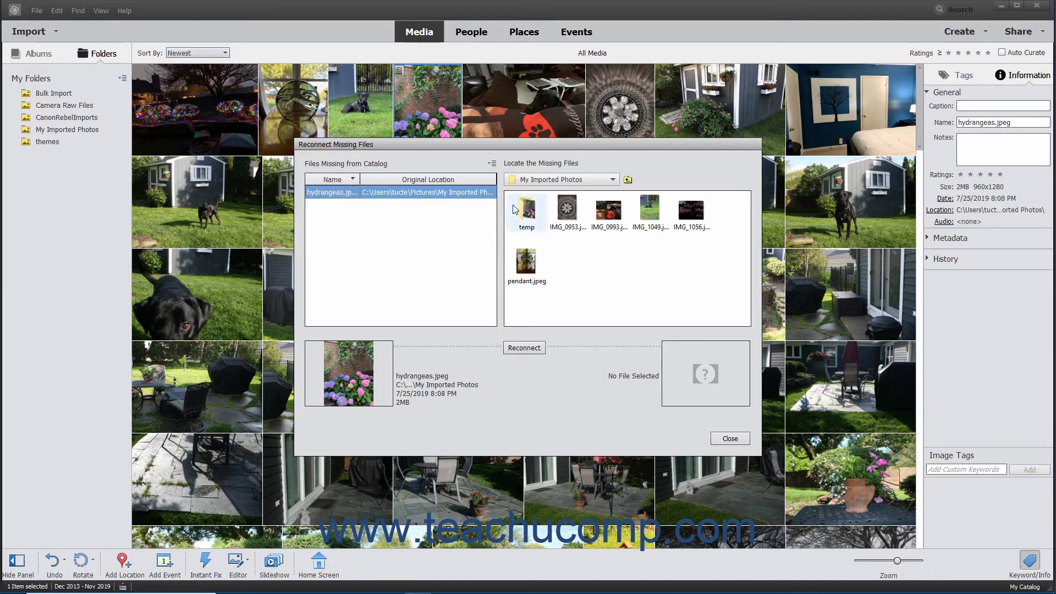
pyautogui.moveTo(516, 210)
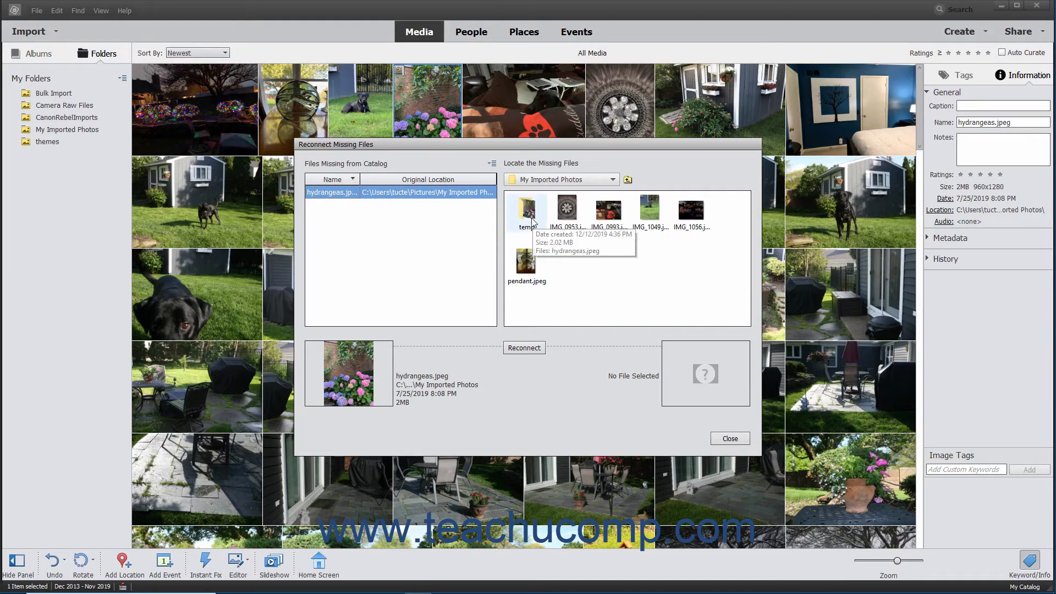
pyautogui.doubleClick(531, 220)
pyautogui.click(530, 217)
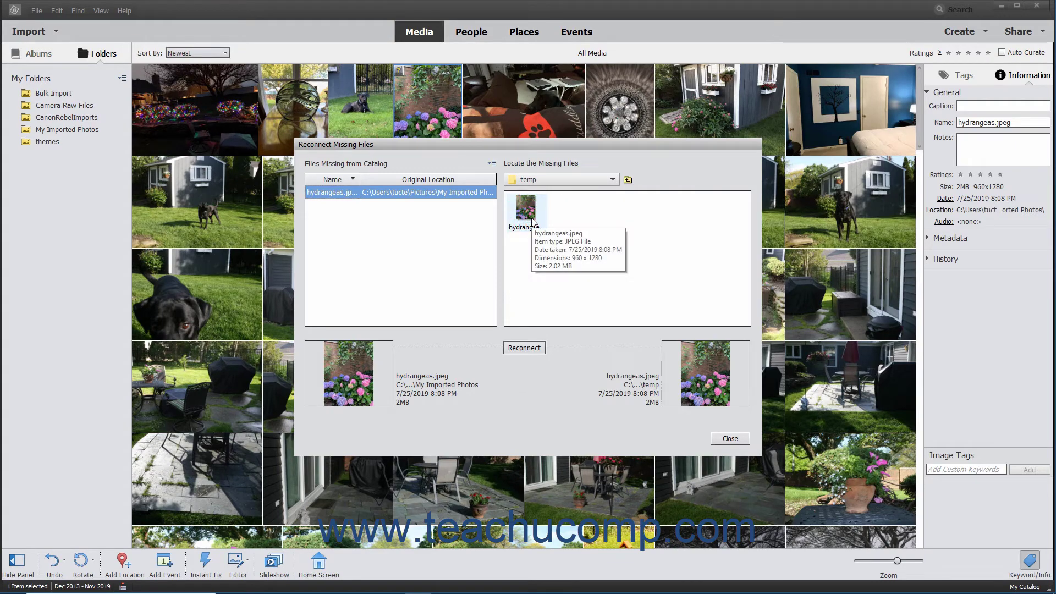
pyautogui.click(530, 350)
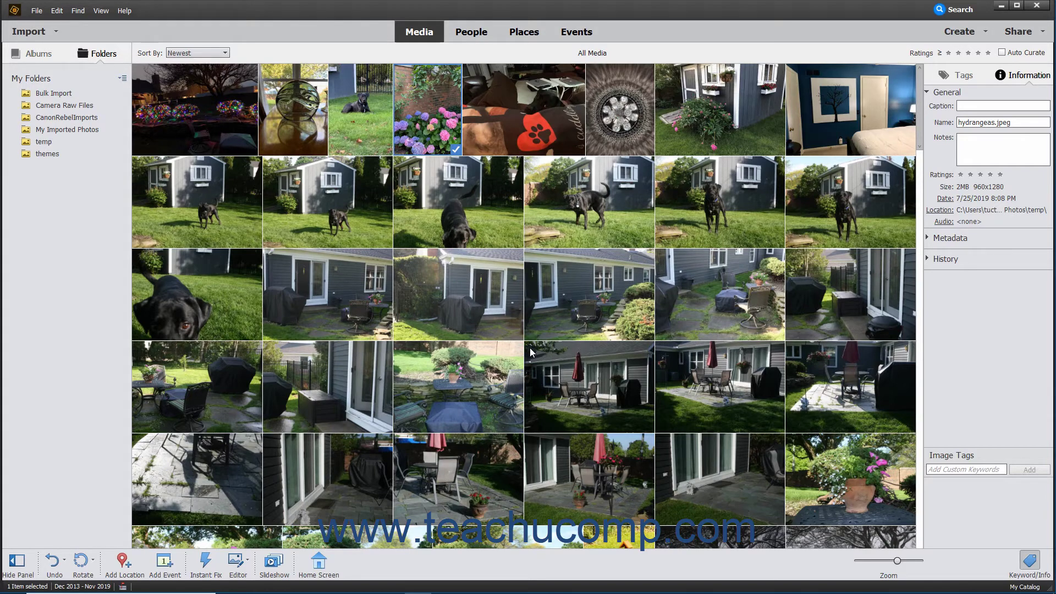
pyautogui.click(206, 124)
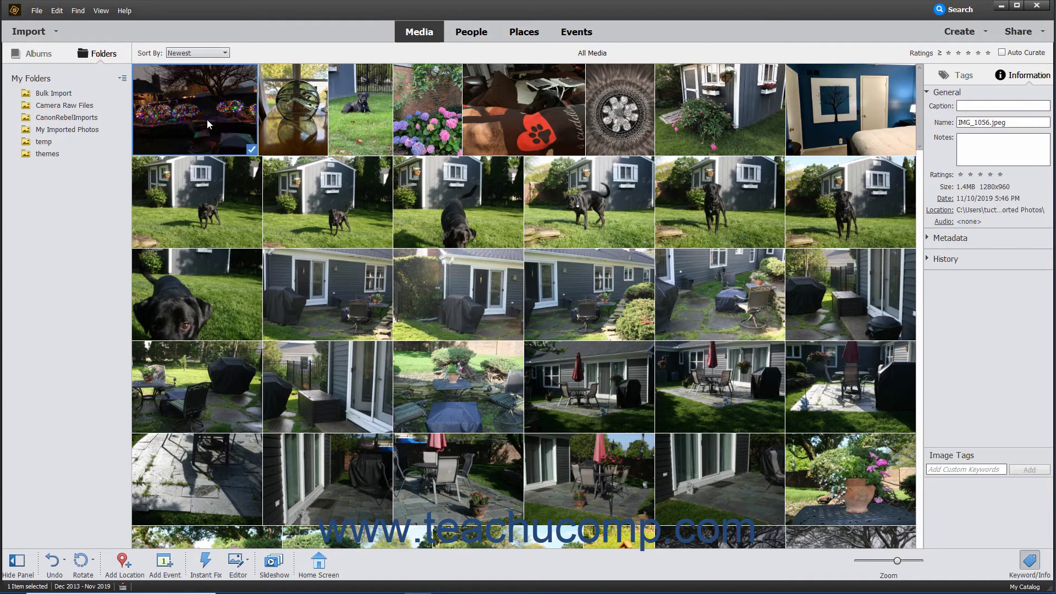
# - Shift IMG_1056.jpeg's date and time 1 hour ahead, making it 11/10/2019 5:46 PM
pyautogui.click(57, 11)
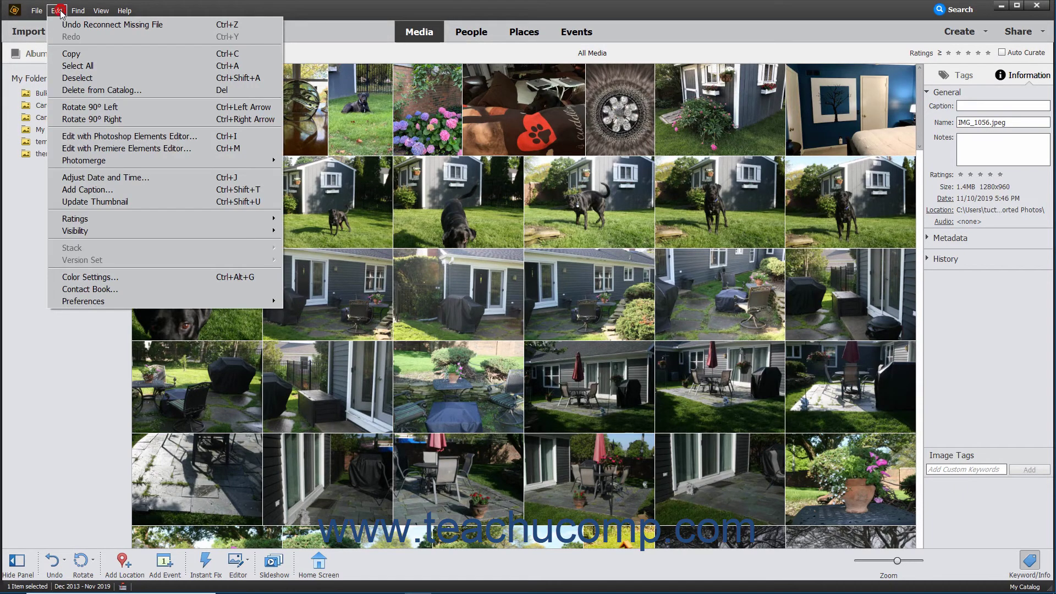
pyautogui.click(81, 180)
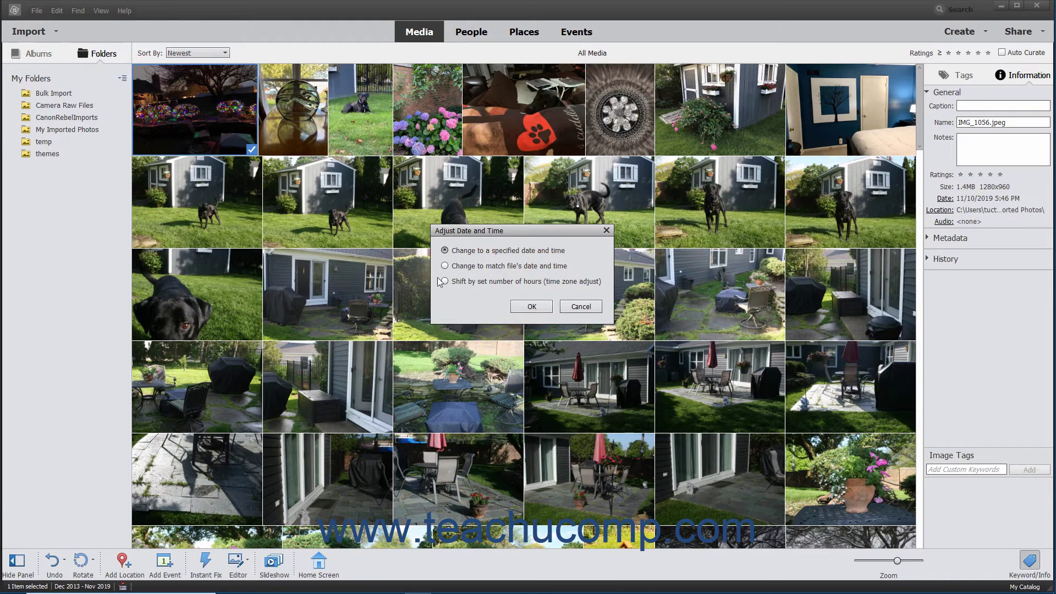
pyautogui.click(444, 252)
pyautogui.click(490, 284)
pyautogui.click(521, 308)
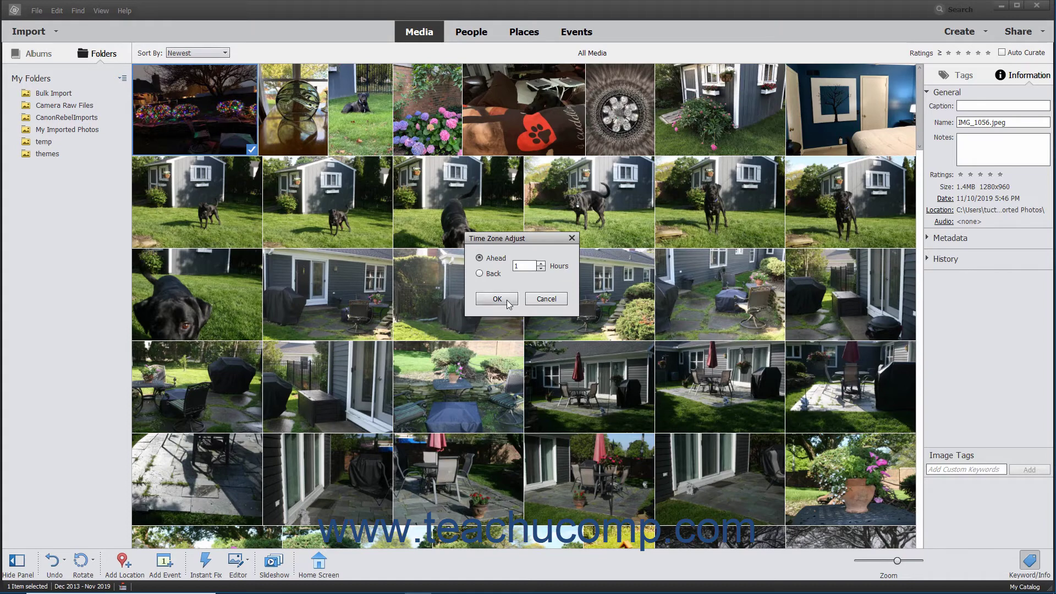
pyautogui.click(512, 301)
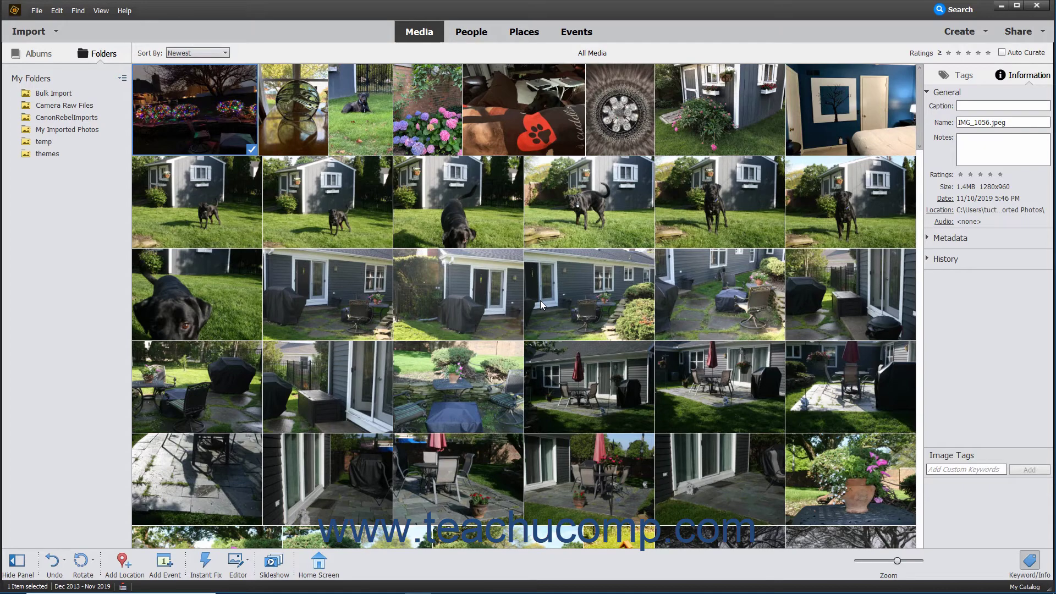
# - Select the Bicycle Glass pendant photo and reveal pendant.jpeg in File Explorer via its Location
pyautogui.click(275, 117)
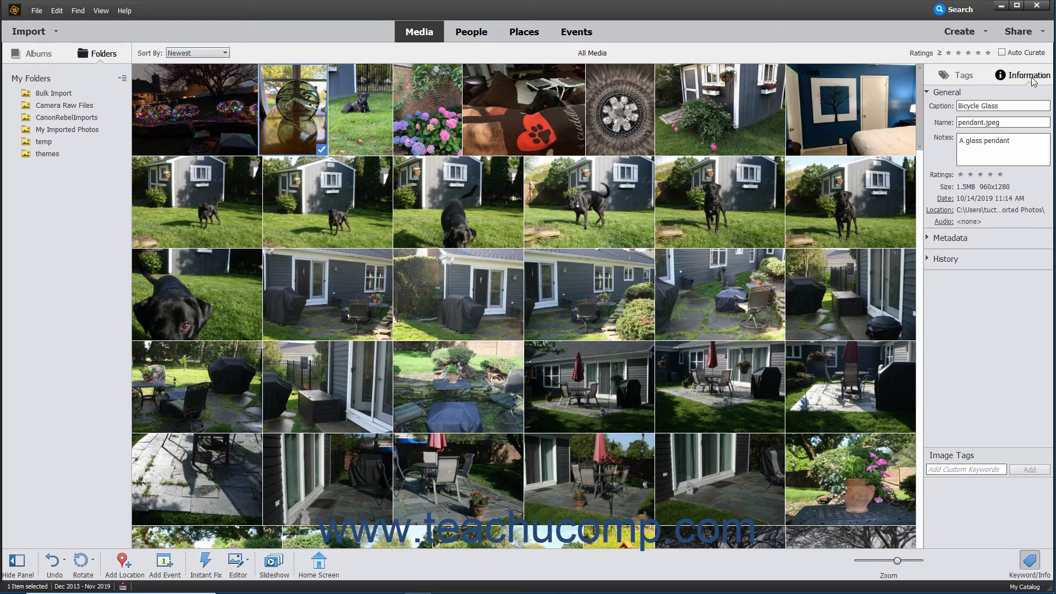
pyautogui.click(927, 92)
pyautogui.click(928, 92)
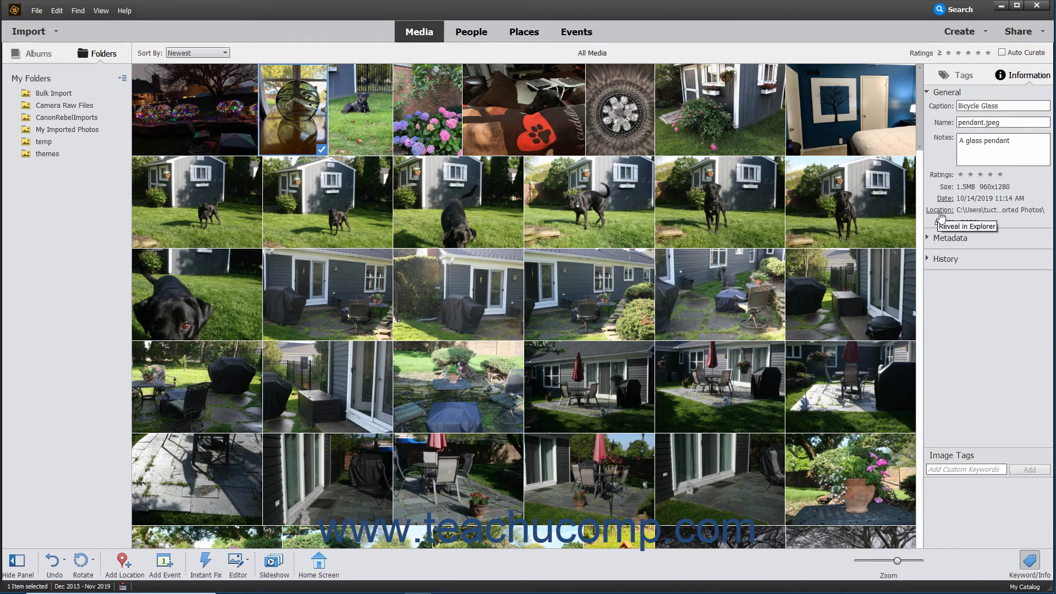
pyautogui.click(940, 210)
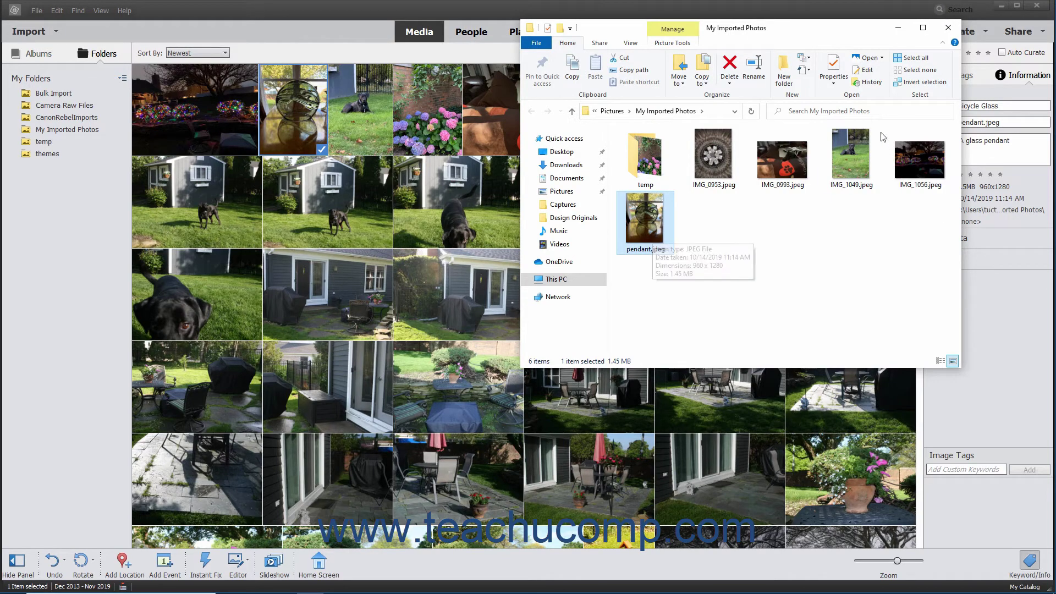
# - Close the File Explorer window showing pendant.jpeg in My Imported Photos
pyautogui.click(947, 27)
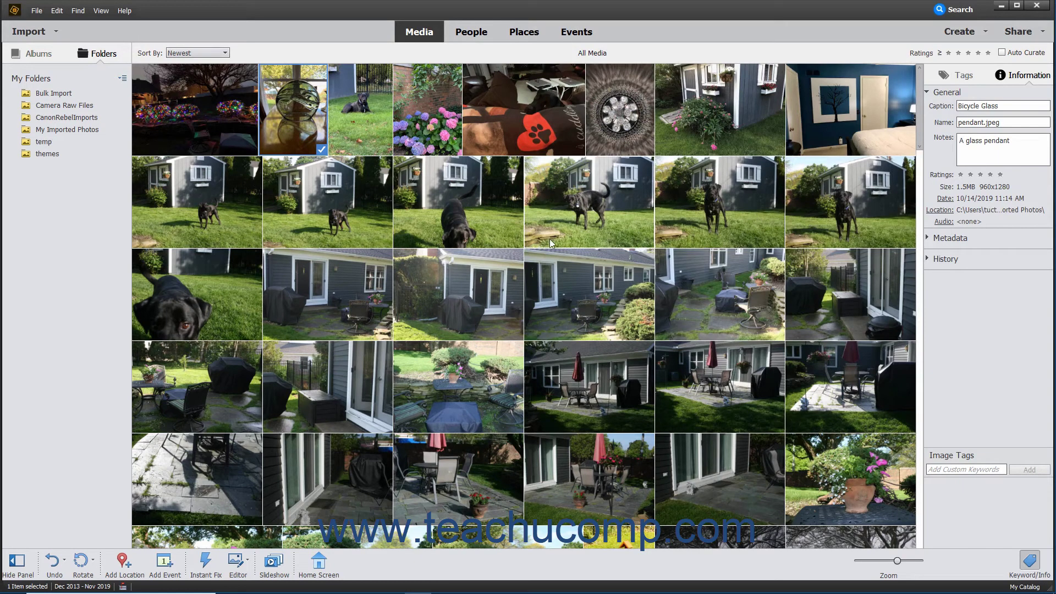
# - Select the lights photo IMG_1056.jpeg and open File > Export As New File(s)
pyautogui.click(200, 129)
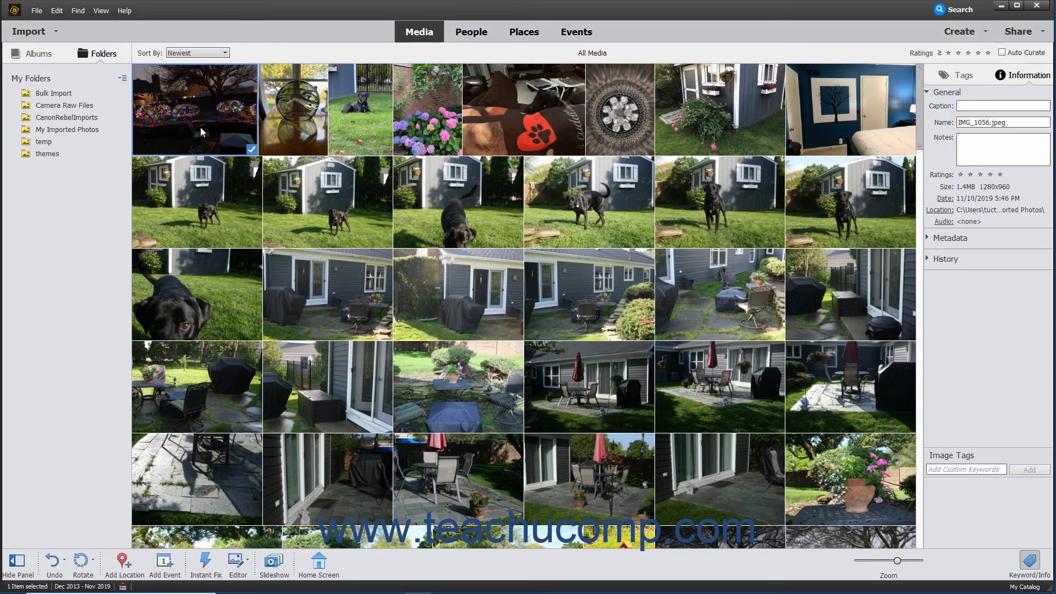
pyautogui.click(37, 10)
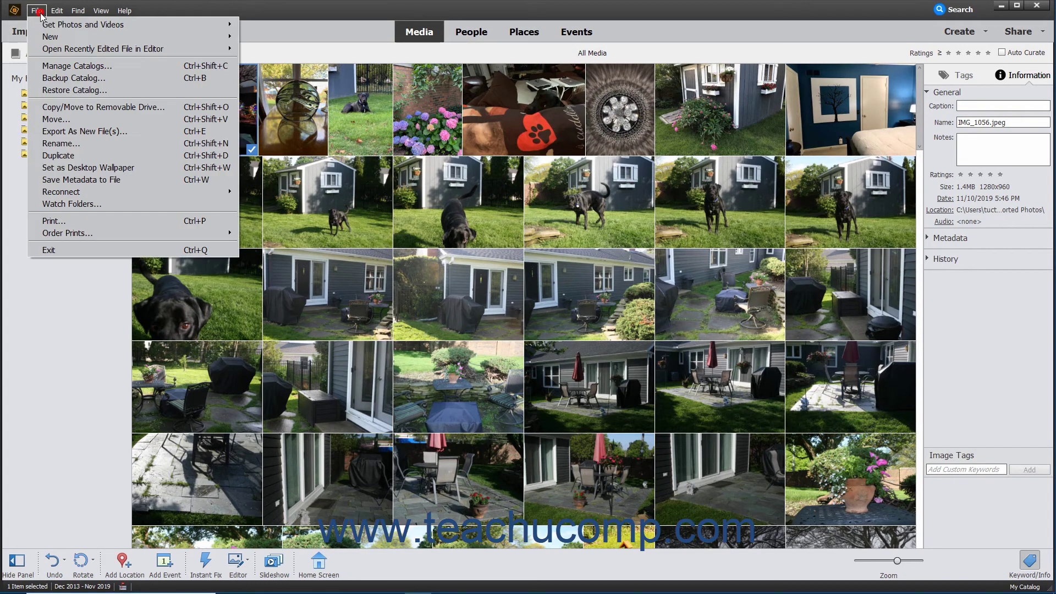
pyautogui.click(82, 133)
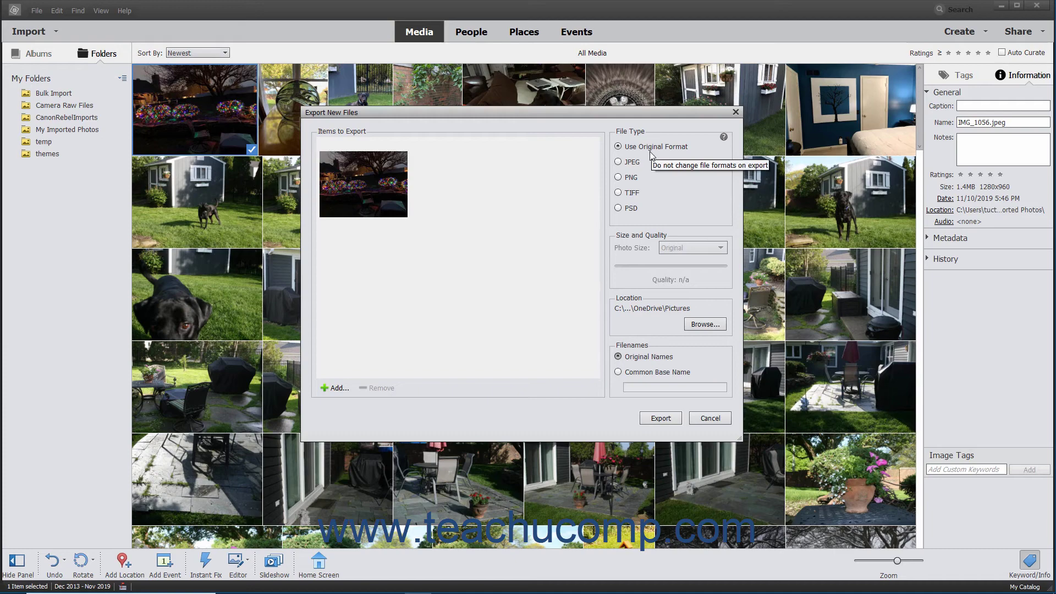
# - Set the export to JPEG at the original 1280 x 960 size with quality 12, then browse for a destination
pyautogui.click(631, 162)
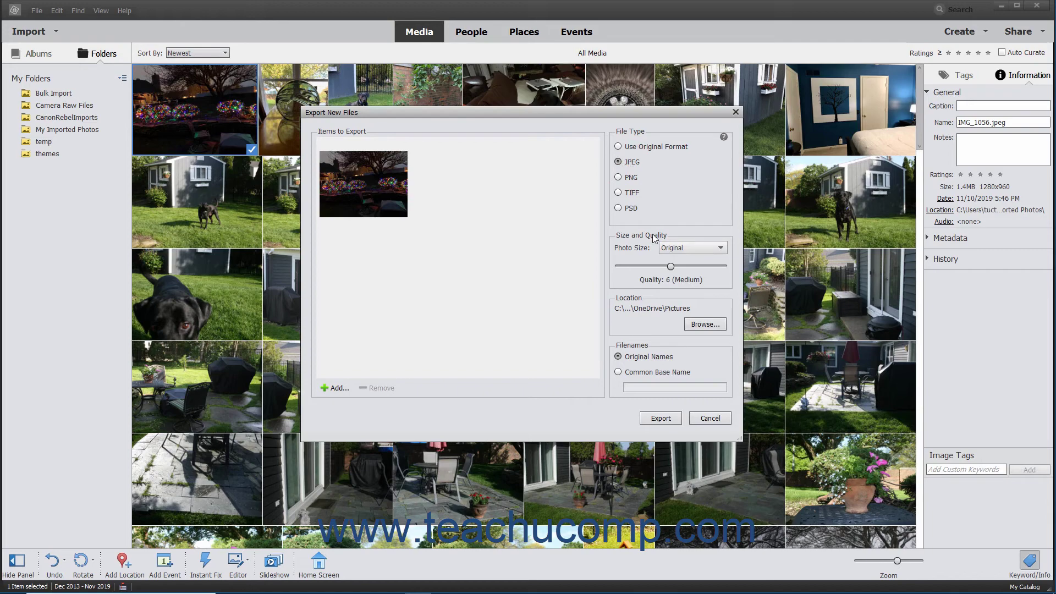
pyautogui.click(673, 248)
pyautogui.click(674, 294)
pyautogui.moveTo(677, 267); pyautogui.dragTo(735, 270)
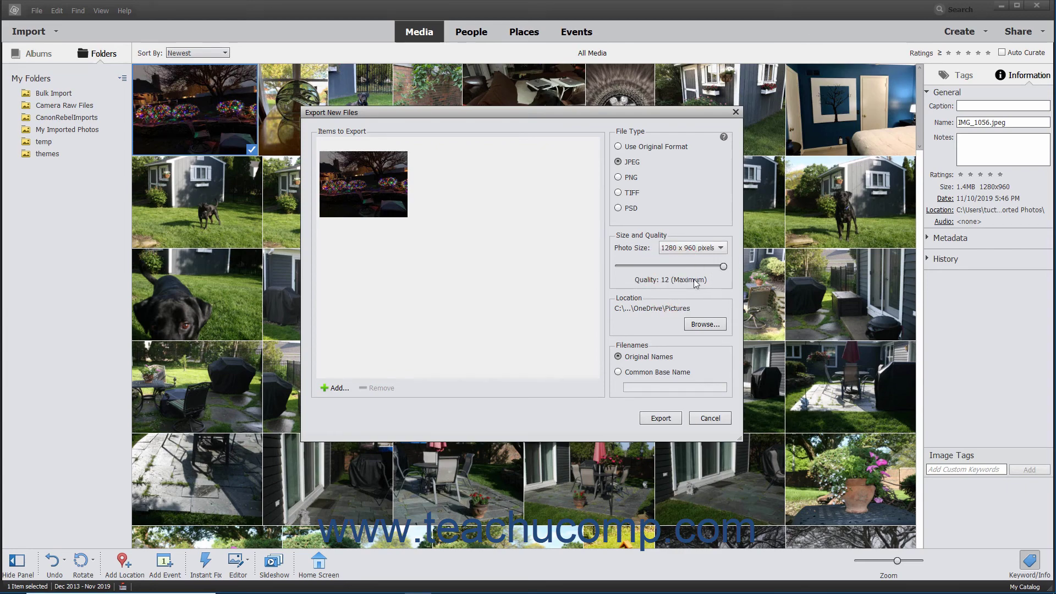
pyautogui.click(692, 325)
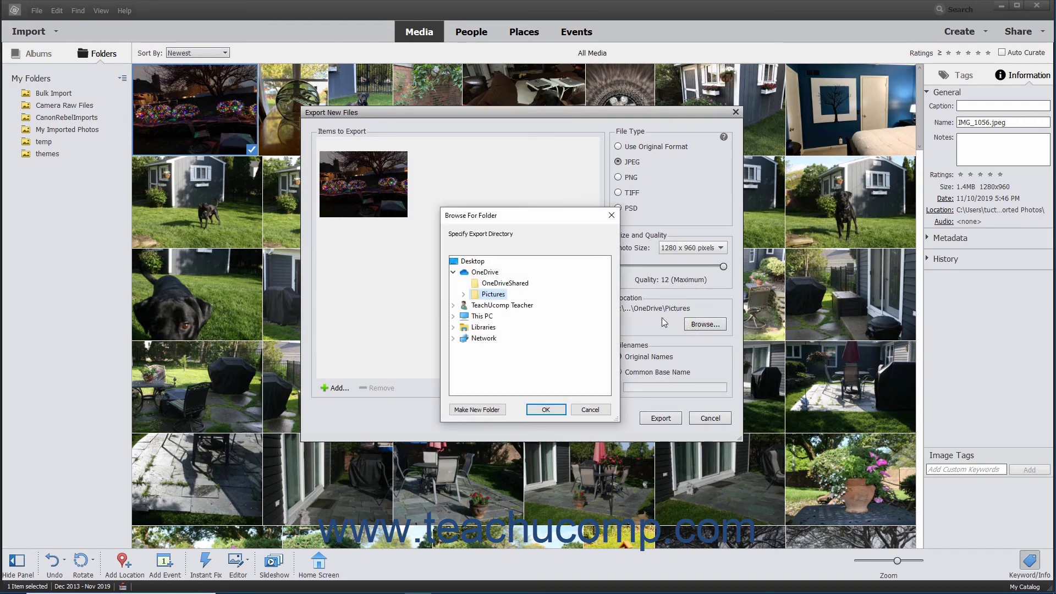
# - Choose the Desktop as the export destination folder
pyautogui.click(453, 272)
pyautogui.click(455, 261)
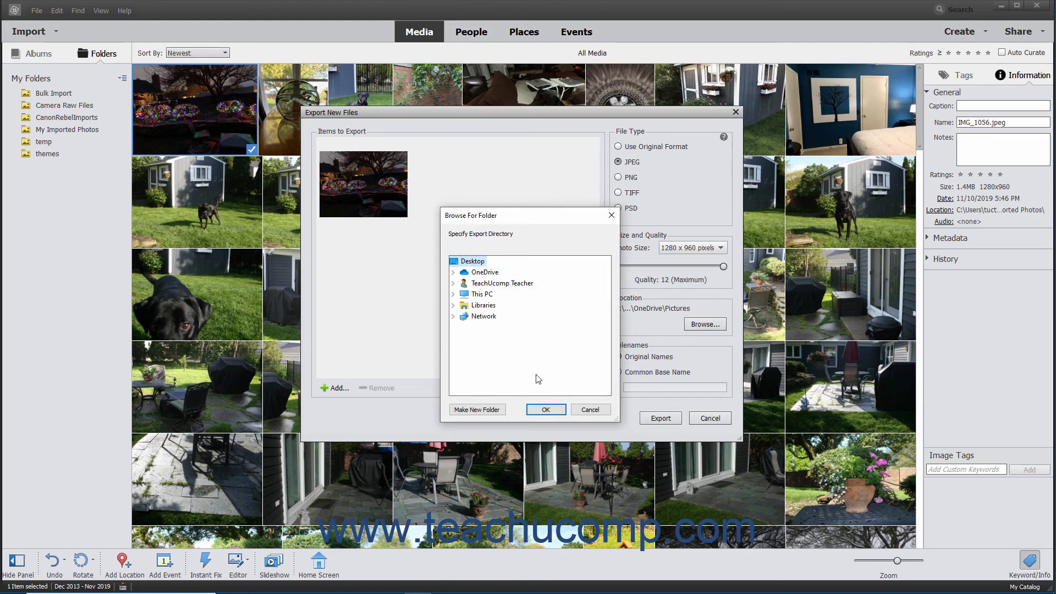
pyautogui.click(541, 409)
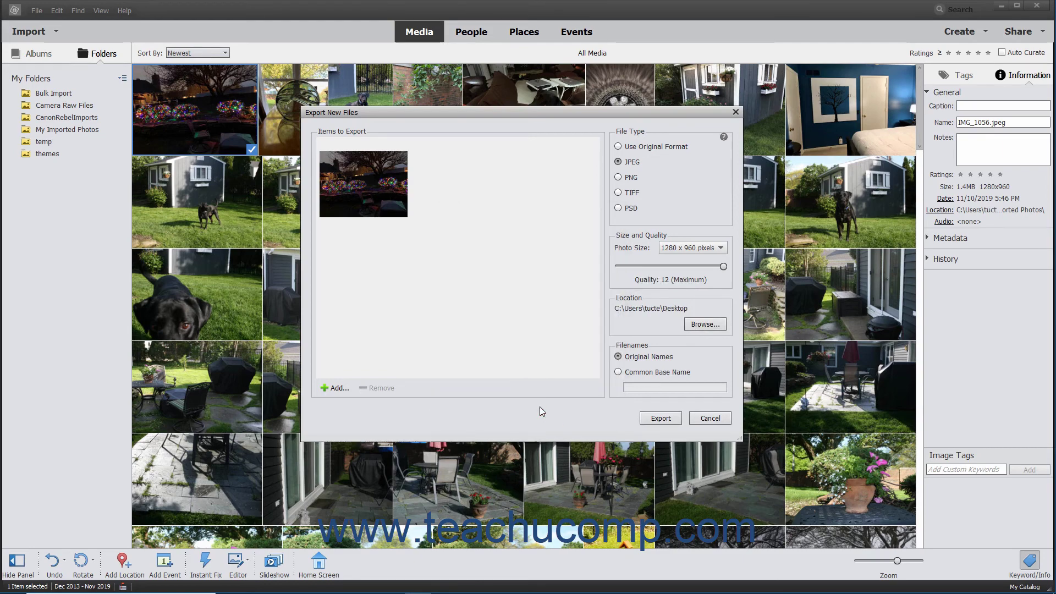
# - Keep the original file names and export the lights photo, dismissing the completion message
pyautogui.click(625, 374)
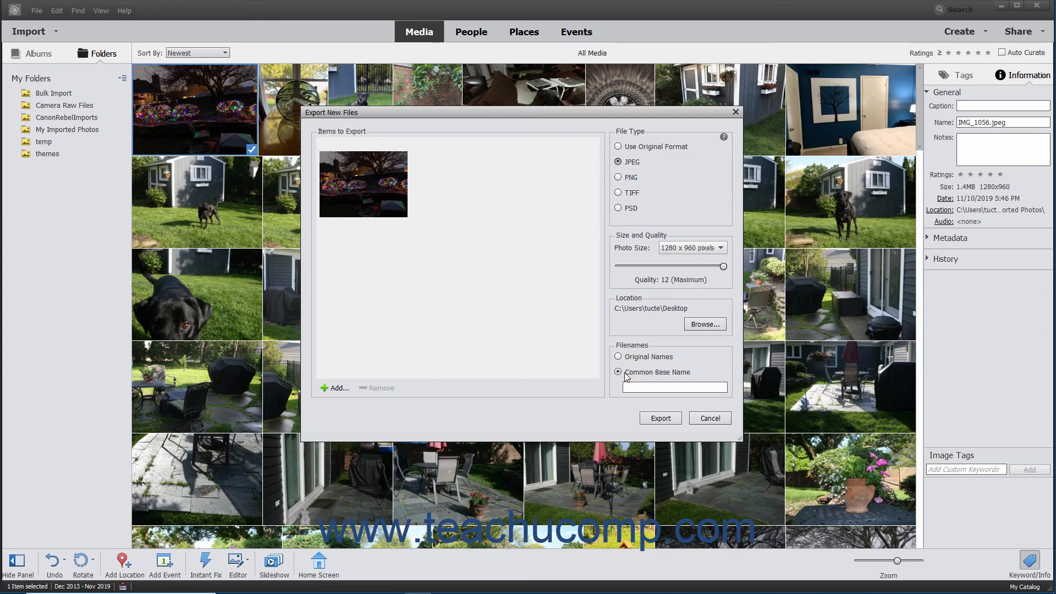
pyautogui.click(631, 386)
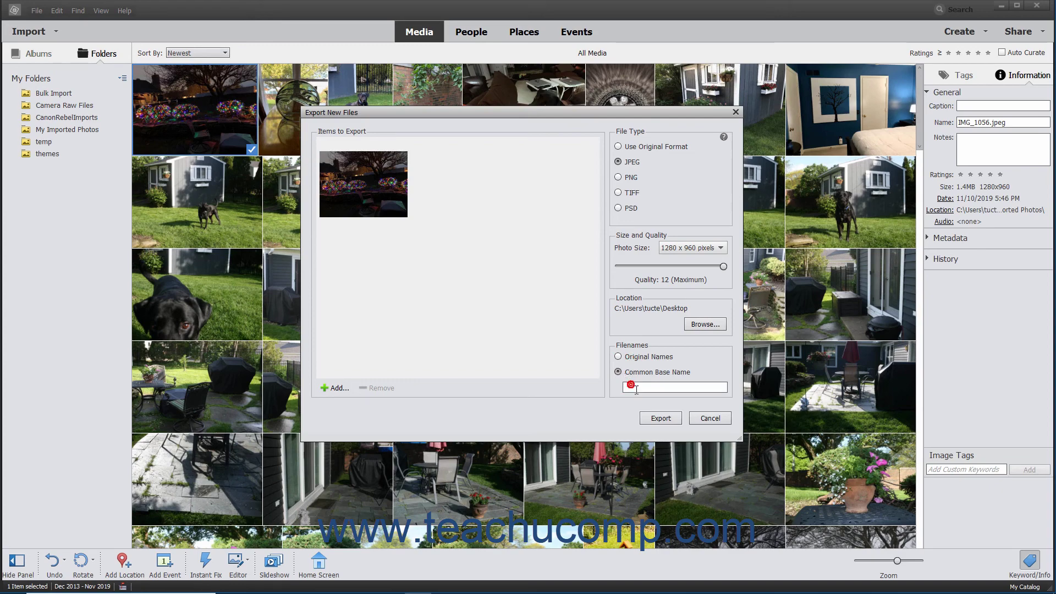
pyautogui.click(618, 357)
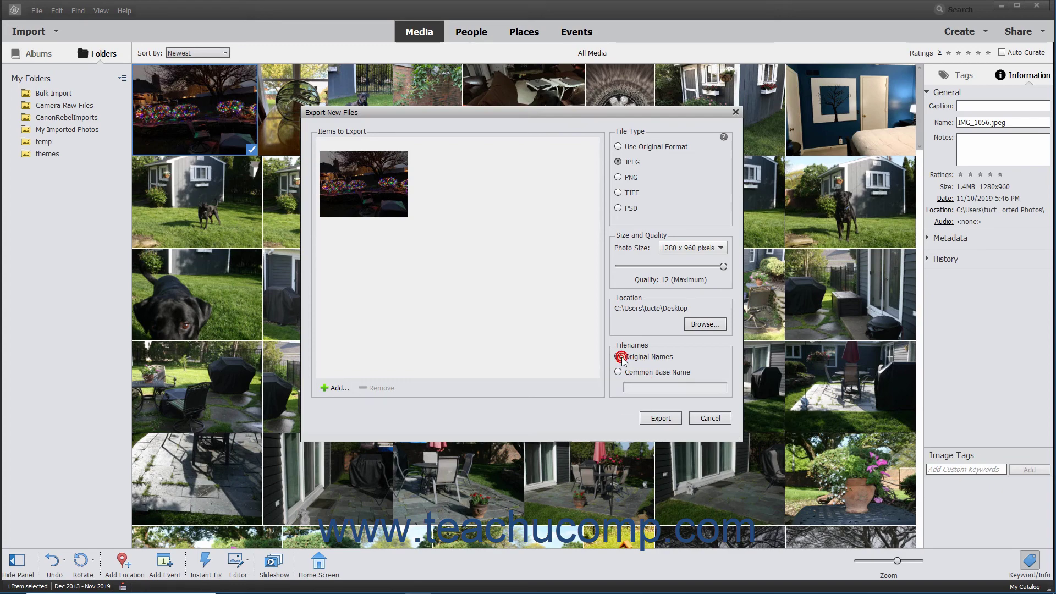
pyautogui.click(655, 419)
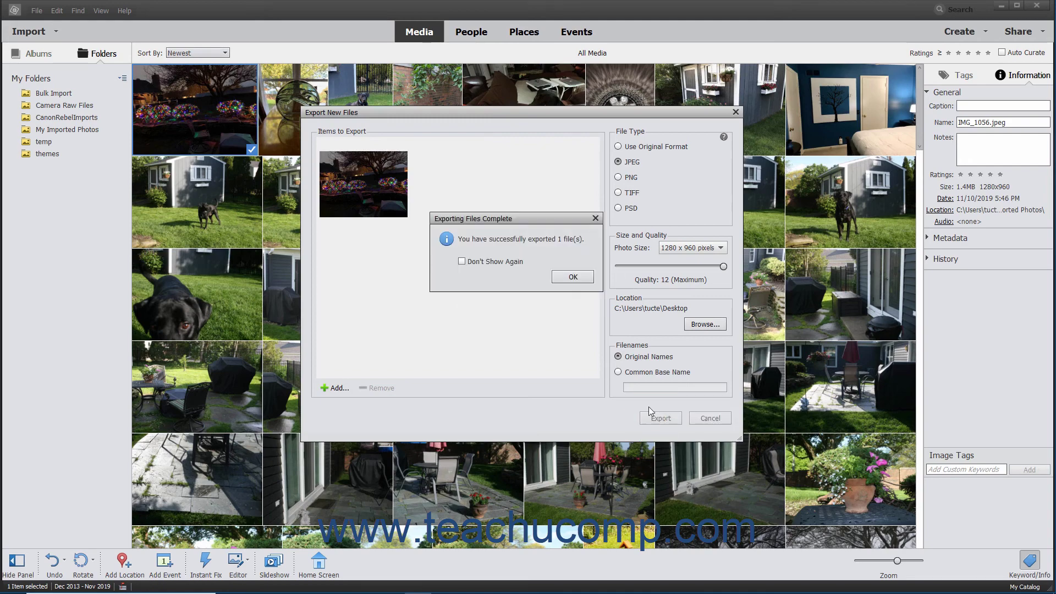
pyautogui.press('Return')
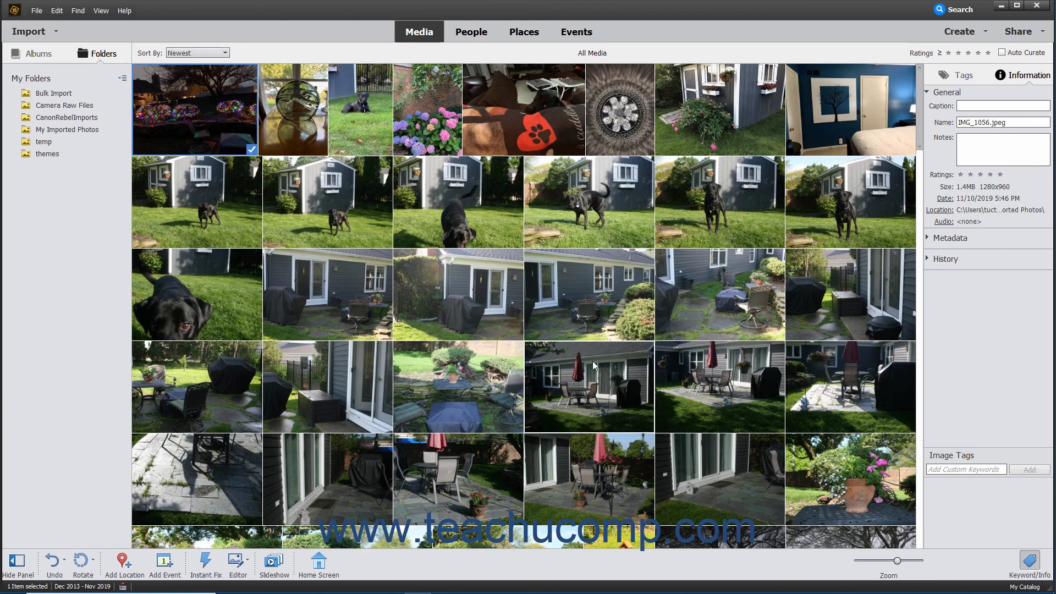
pyautogui.click(36, 10)
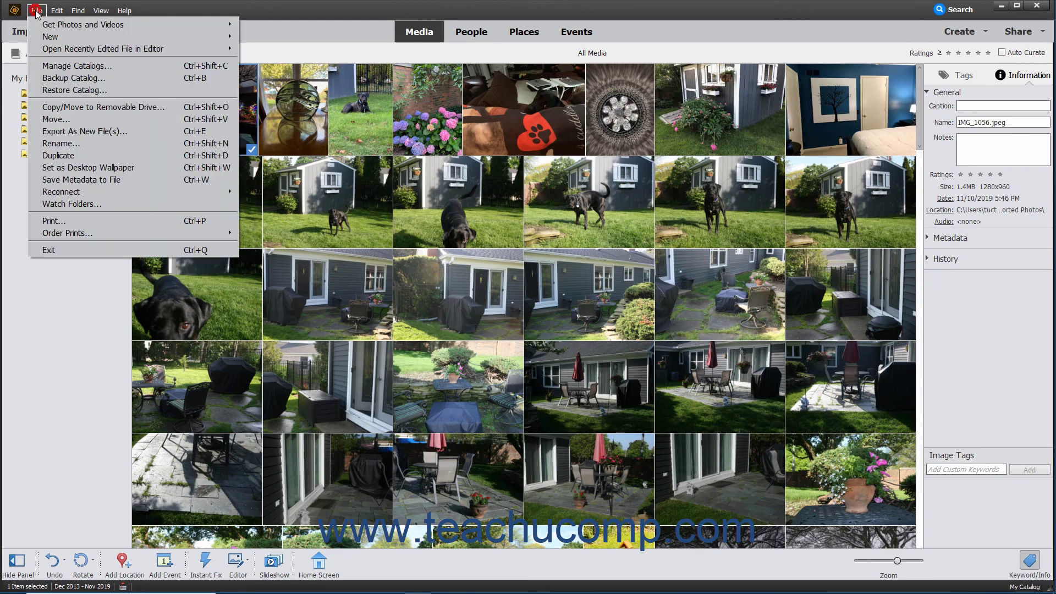